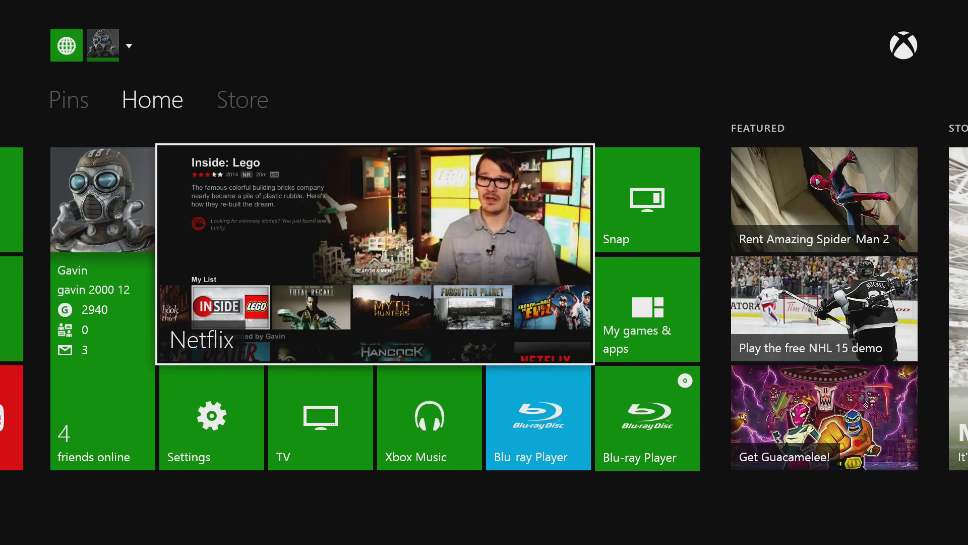
Open Netflix in full screen and examine the My List row and the search and menu area above it
key(Return)
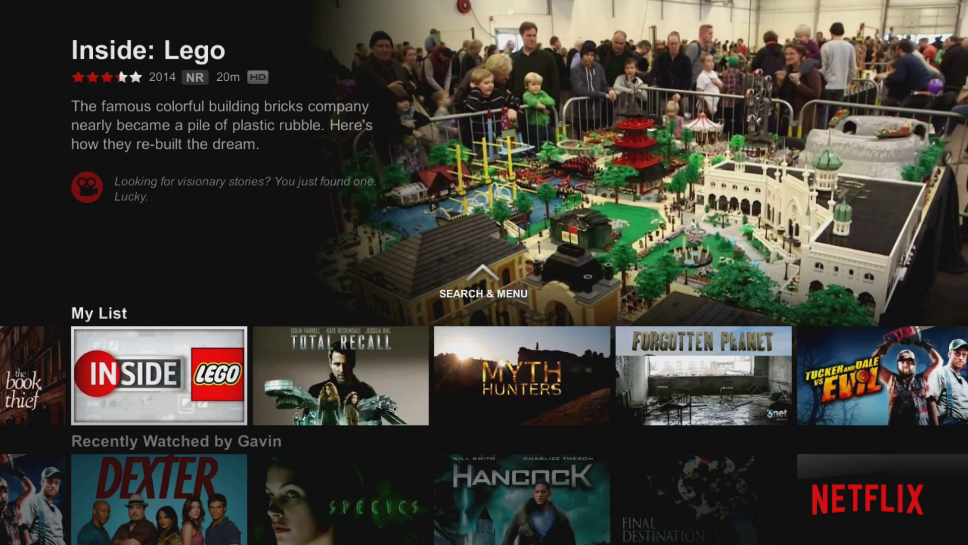
key(Right)
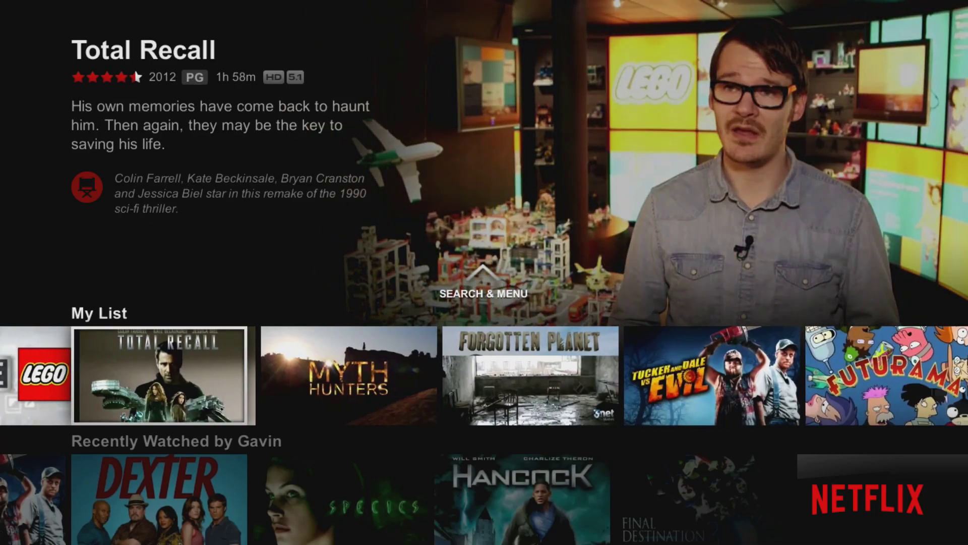
key(Left)
key(Up)
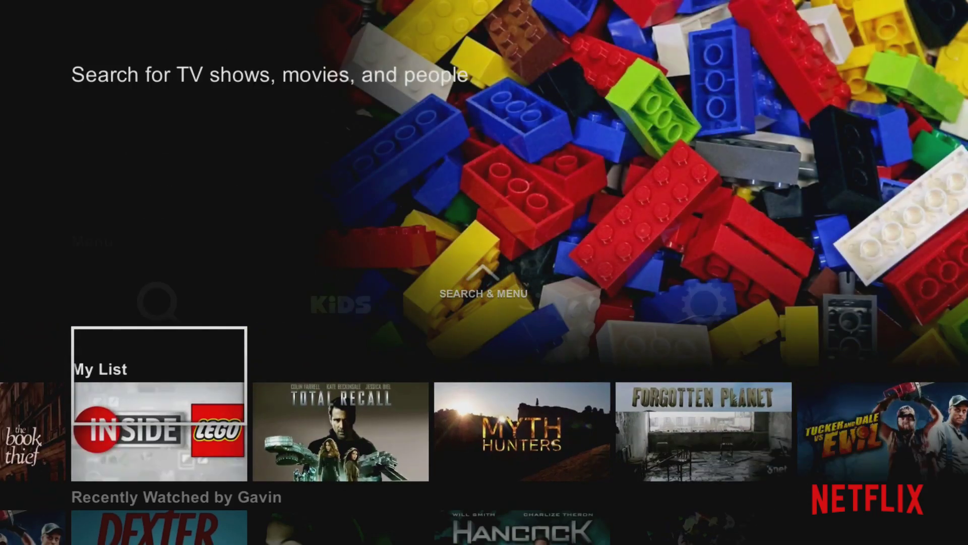
key(Down)
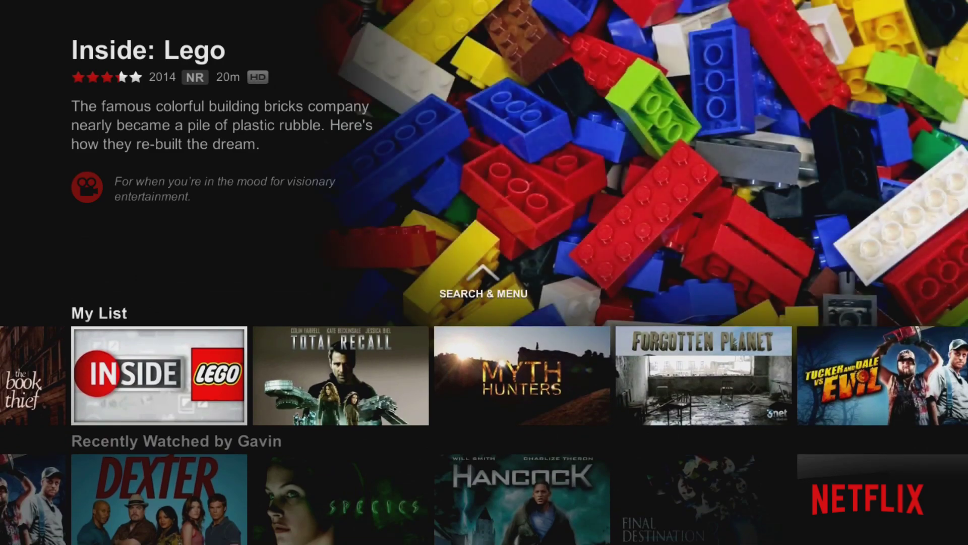
key(Up)
key(Down)
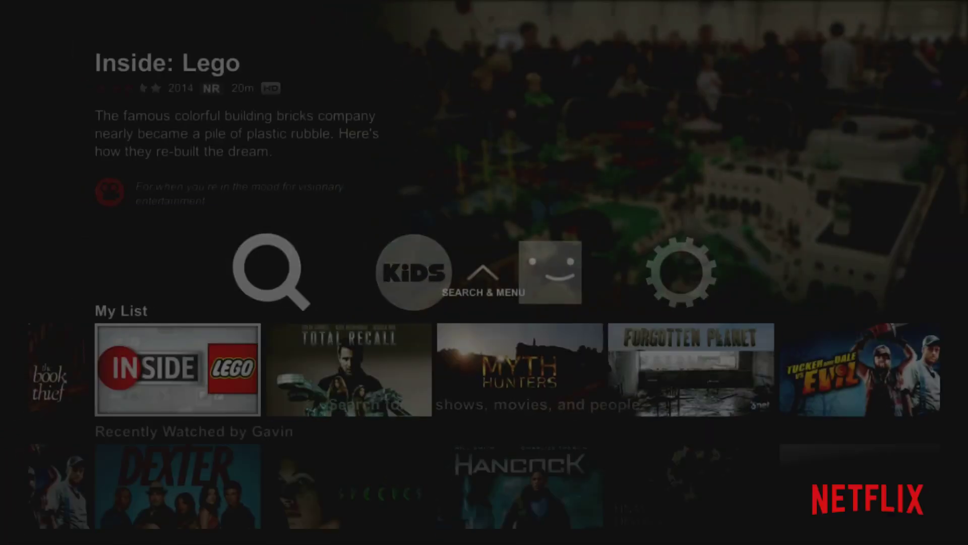
Return to the console home screen and quit the running Netflix app
key(super)
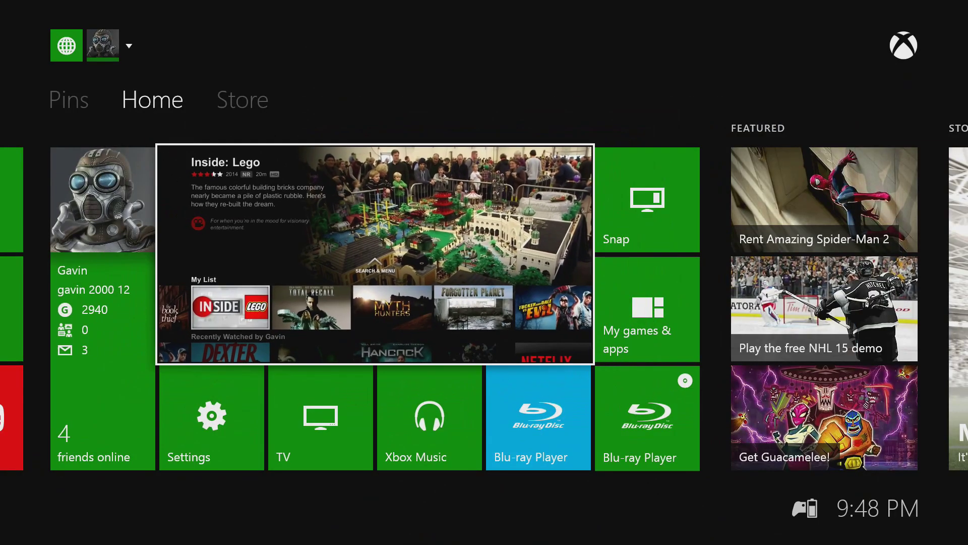
key(Menu)
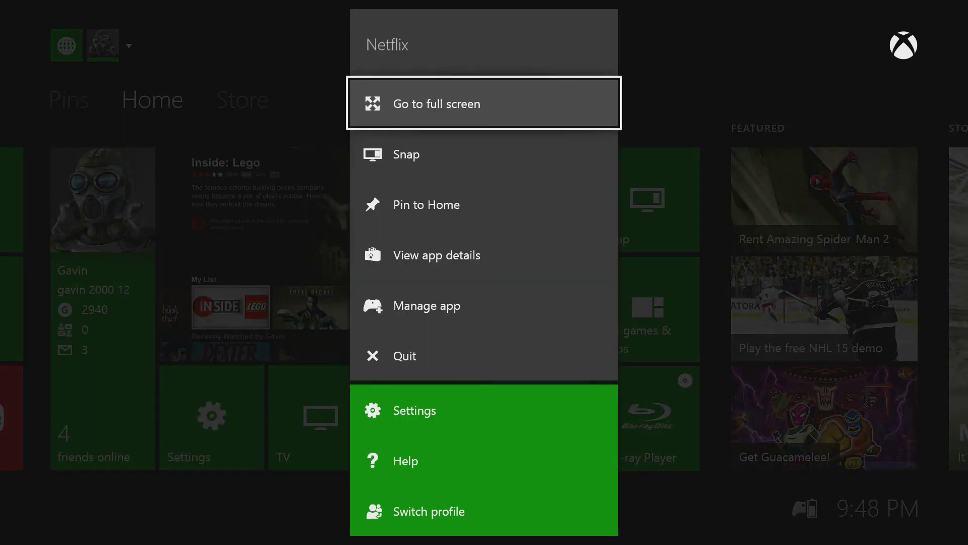
key(Down)
key(Down)
key(Down)
key(Down)
key(Escape)
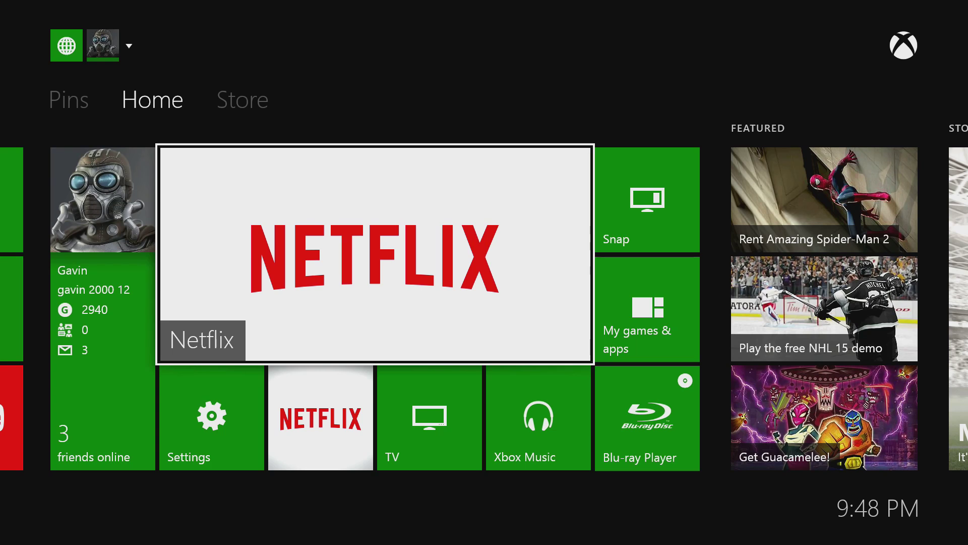
Open the advanced settings of the console's network connection
key(Down)
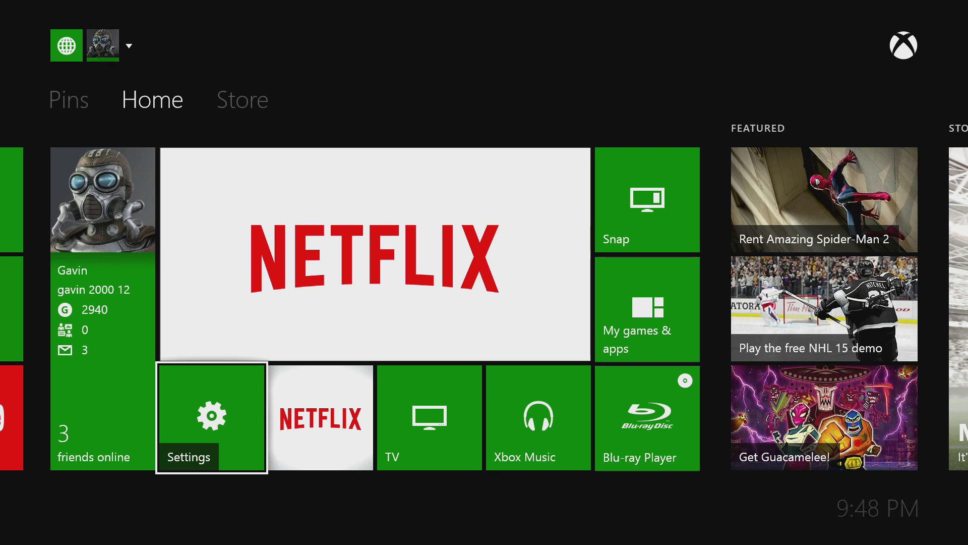
key(Return)
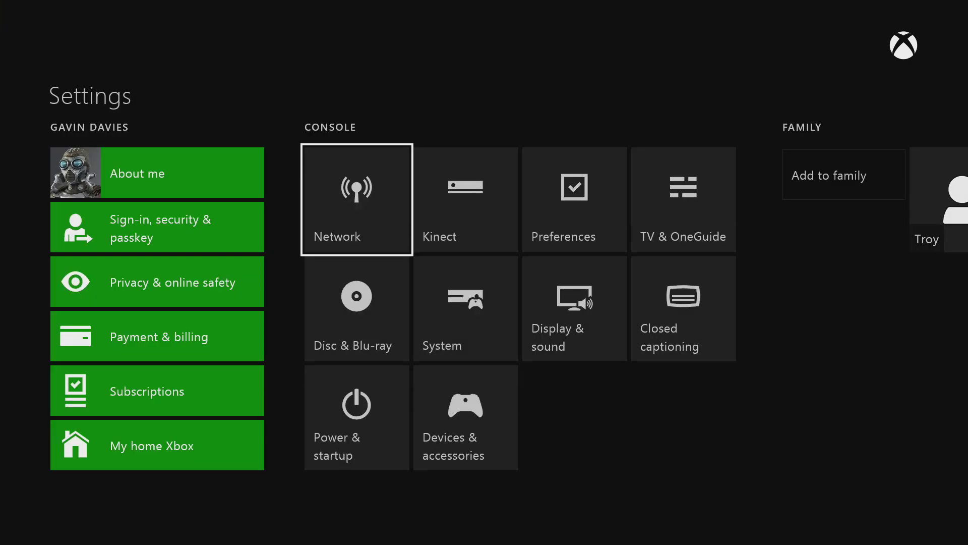
key(Return)
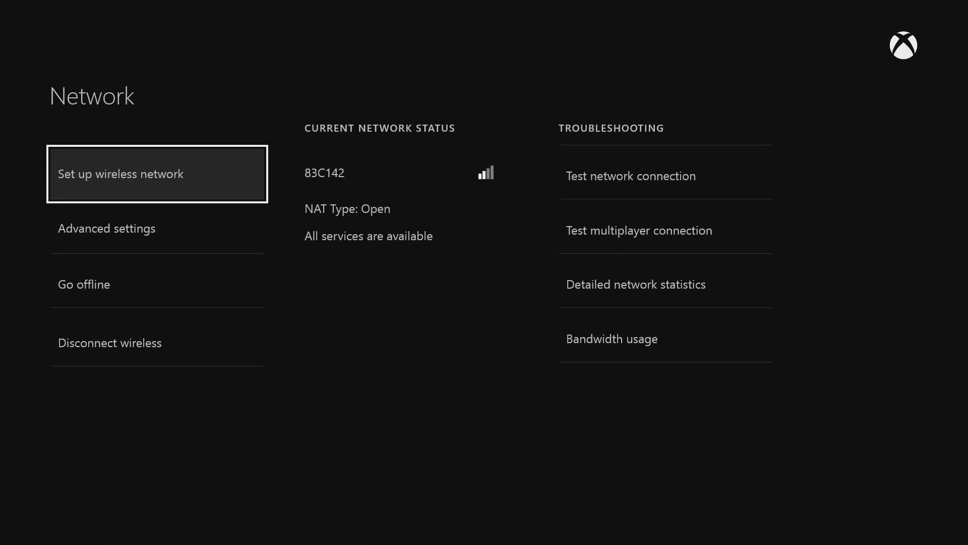
key(Down)
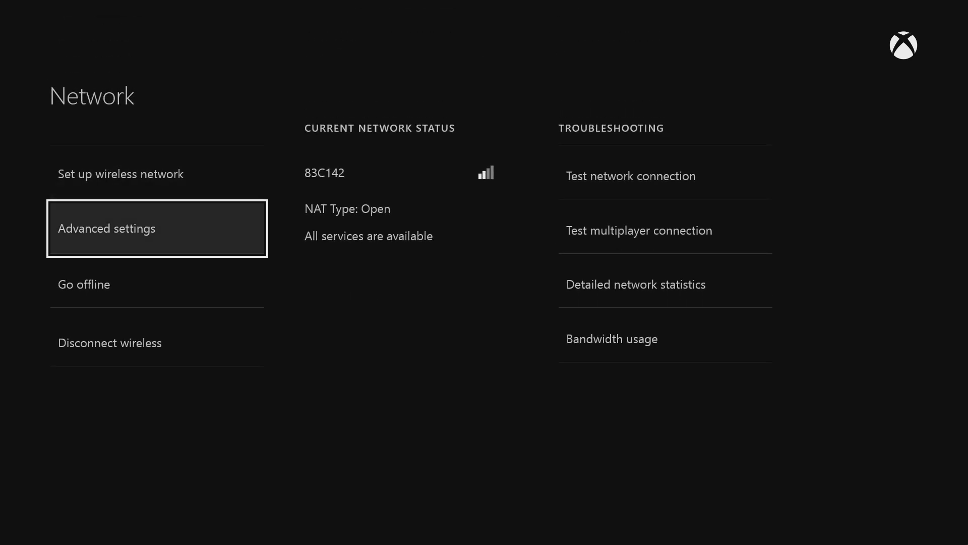
key(Return)
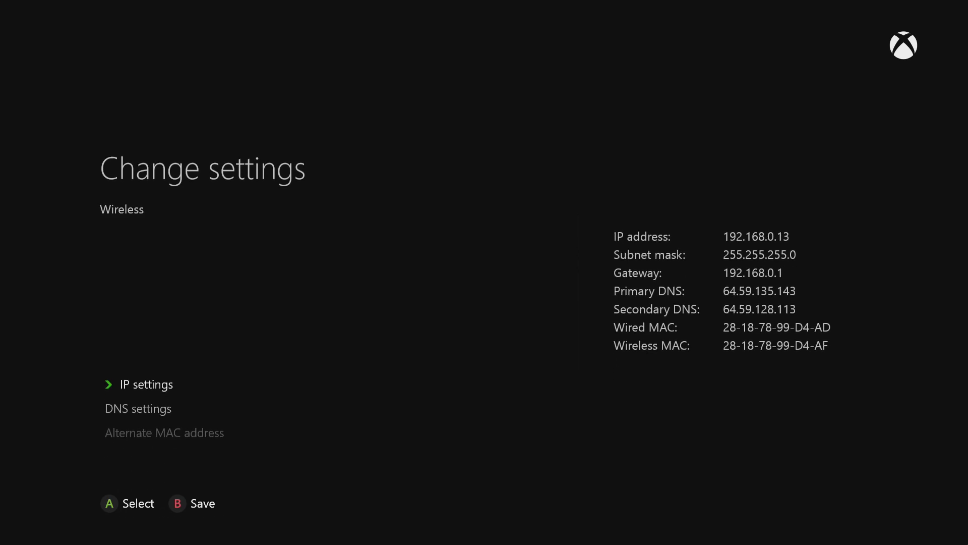
Switch the wireless connection's DNS settings to Manual
key(Down)
key(Return)
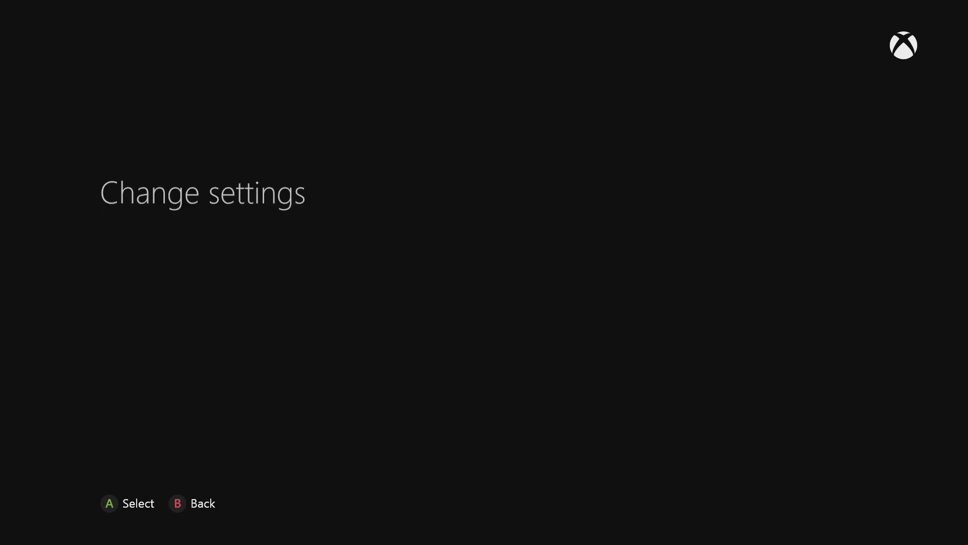
key(Down)
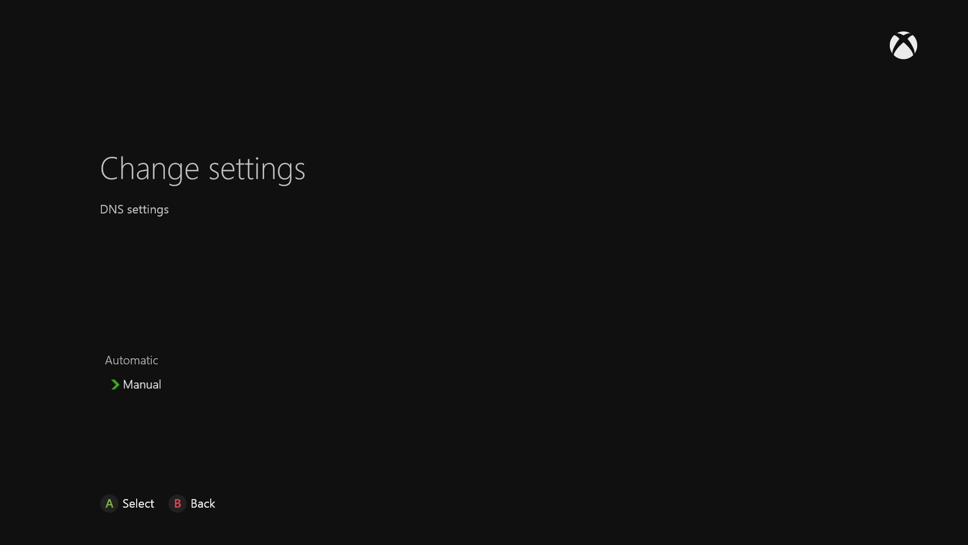
key(Return)
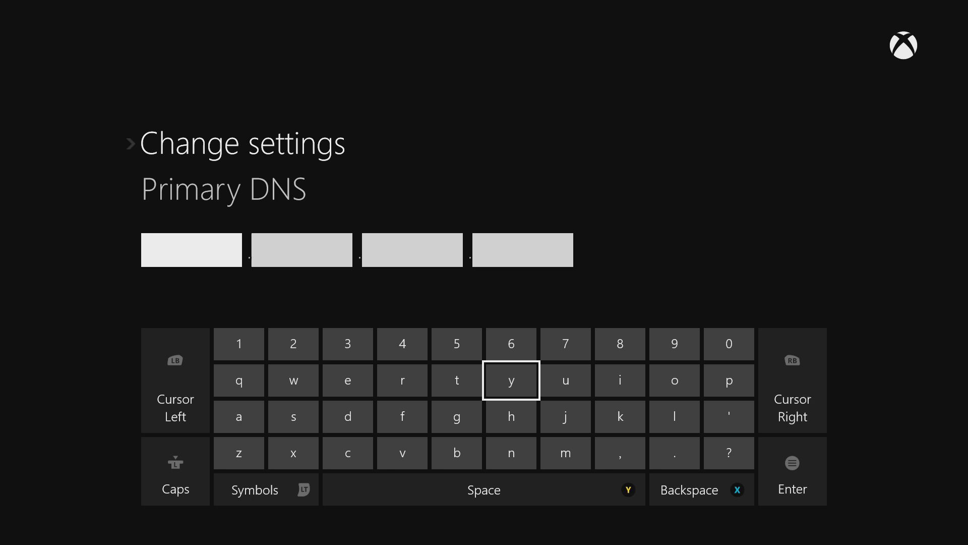
Enter 88 and 80 as the first two parts of the primary DNS address
key(Up)
key(Right)
key(Right)
text(88)
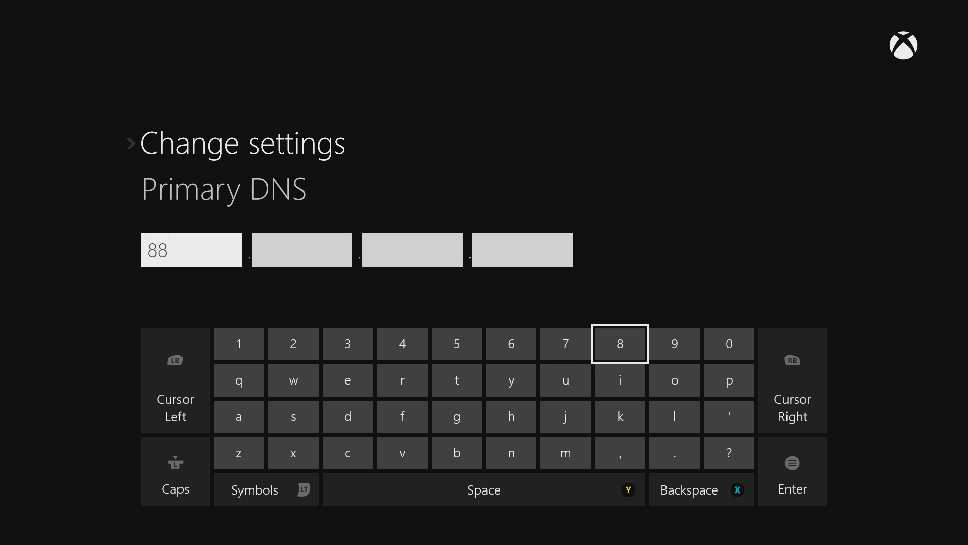
key(Right)
key(Left)
text(8)
key(Right)
key(Right)
text(0)
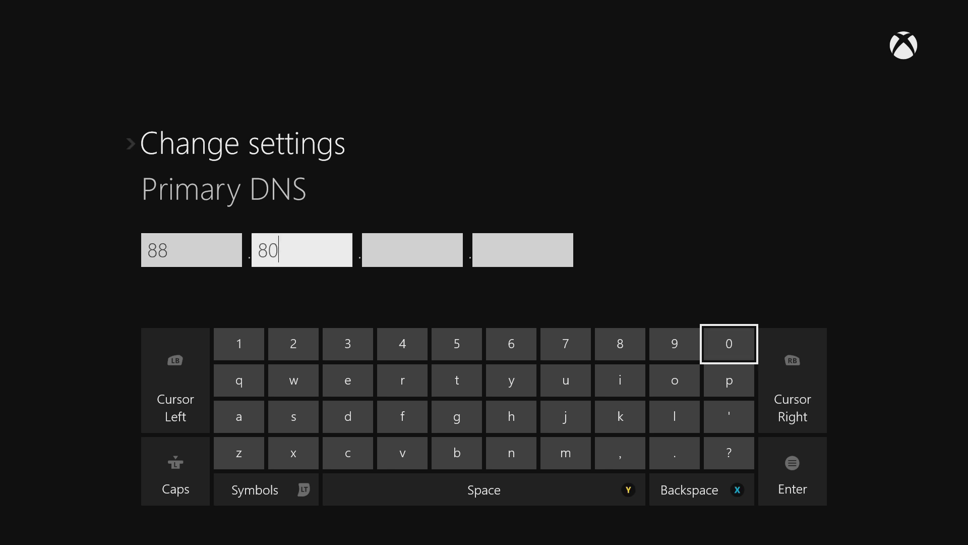
Enter 186 as the third part of the primary DNS address
key(Left)
key(Left)
key(Left)
key(Left)
key(Left)
key(Left)
key(Left)
key(Left)
key(Left)
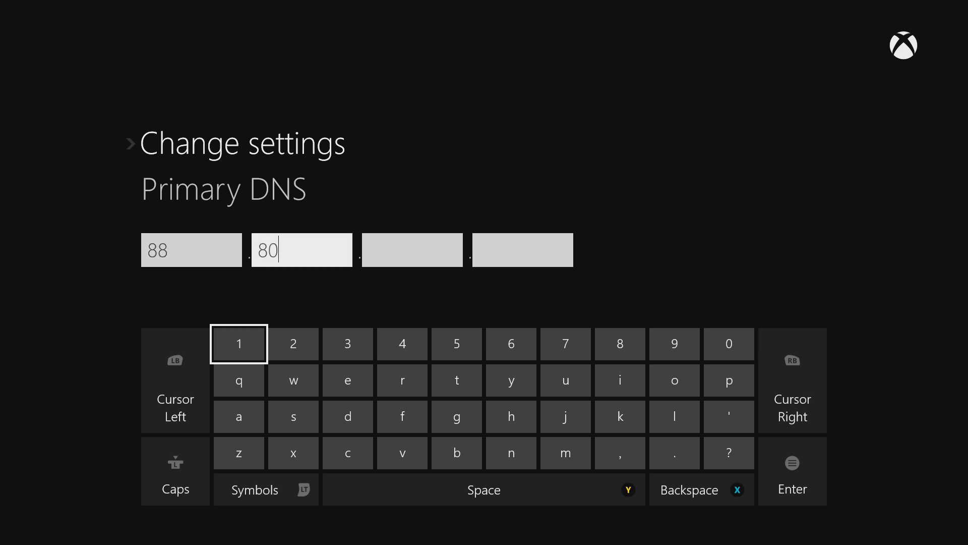
text(1)
key(Left)
key(Left)
key(Left)
key(Left)
key(Left)
text(8)
key(Left)
key(Left)
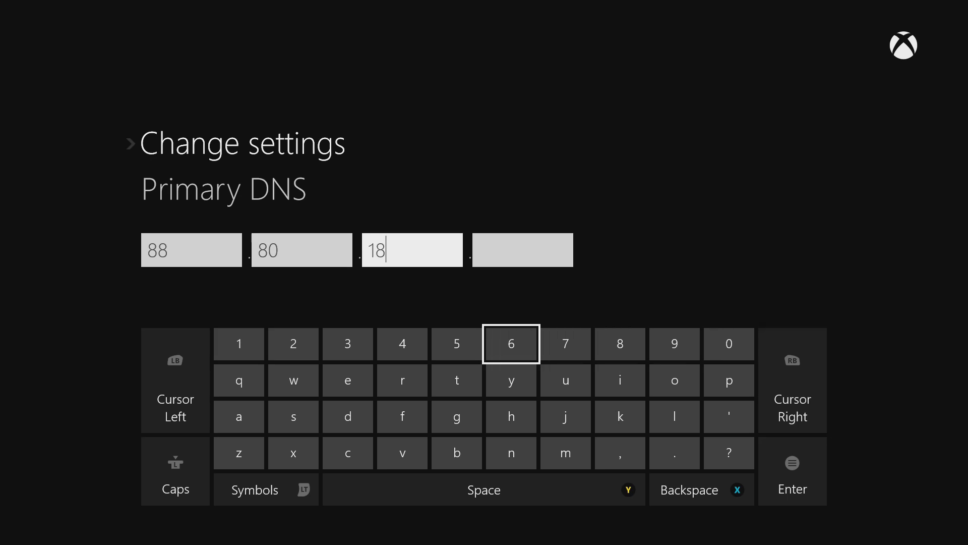
text(6)
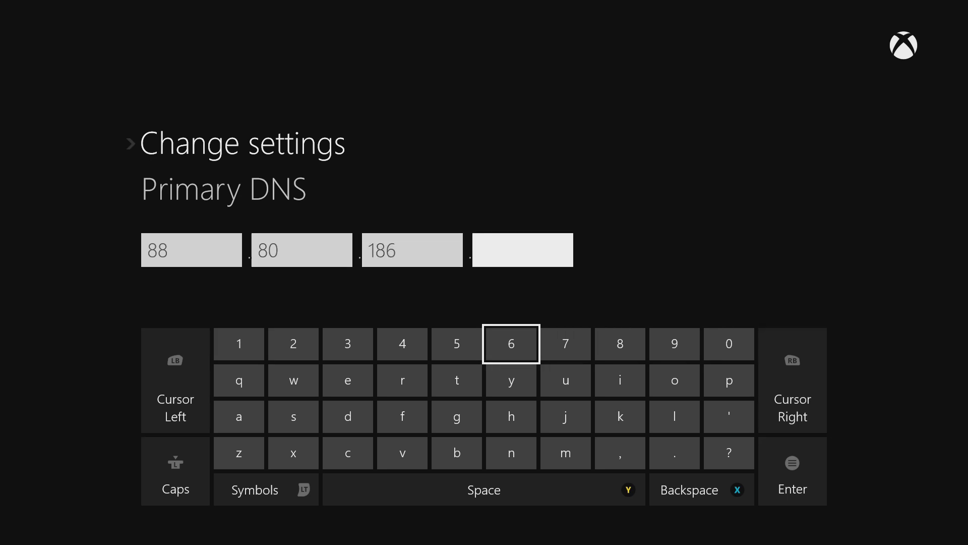
Enter 67 as the last part of the primary DNS and confirm the address 88.80.186.67
text(6)
key(Right)
text(7)
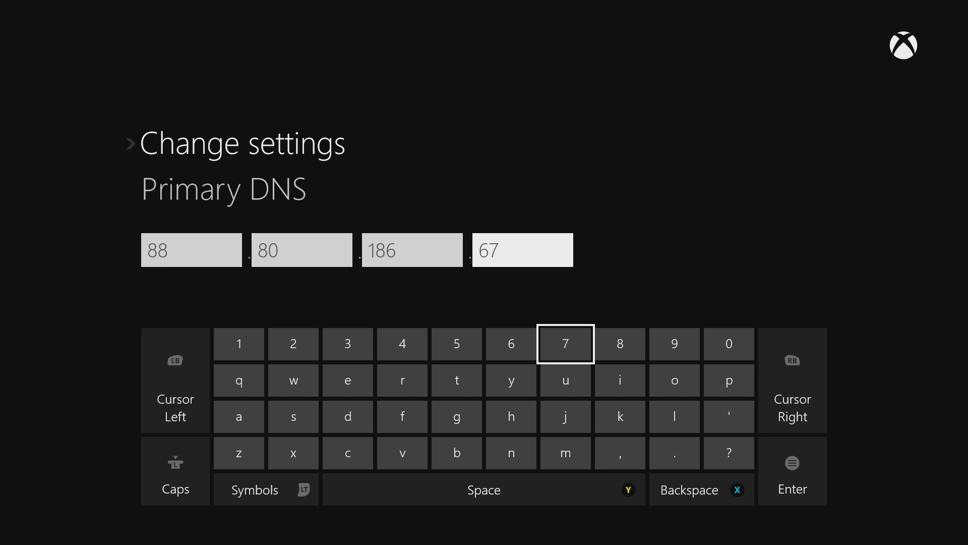
key(Return)
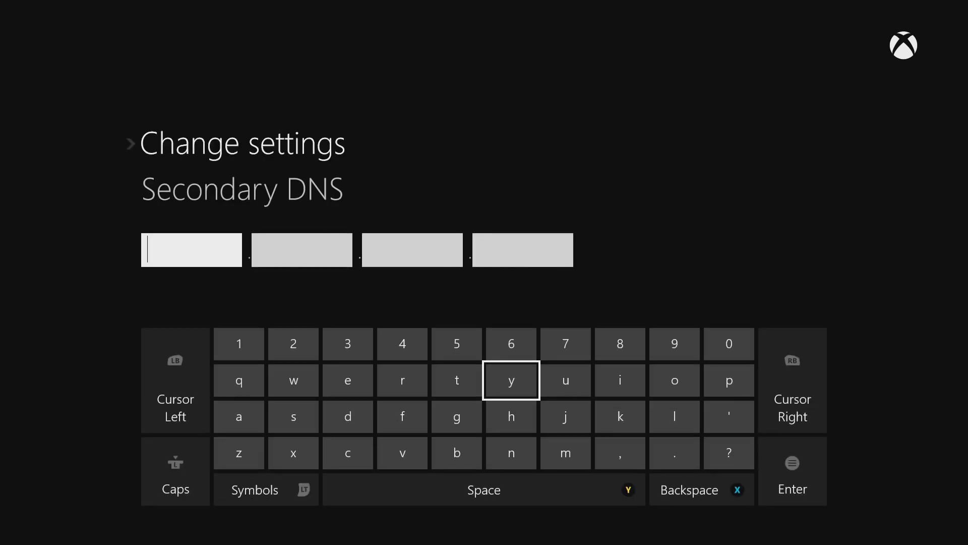
Enter 162 as the first part of the secondary DNS address
key(Up)
key(Left)
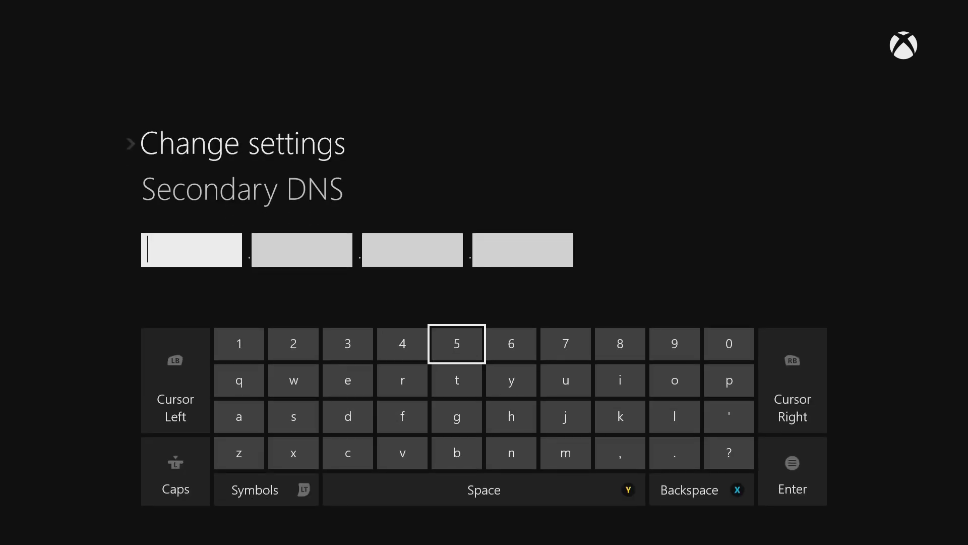
key(Left)
key(Left)
key(Left)
key(Left)
text(1)
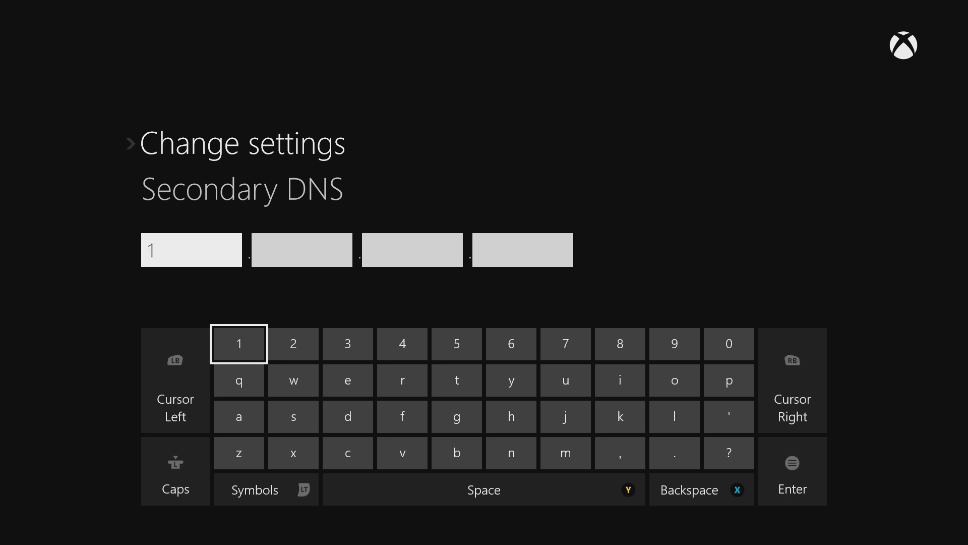
key(Right)
key(Right)
key(Right)
key(Right)
key(Right)
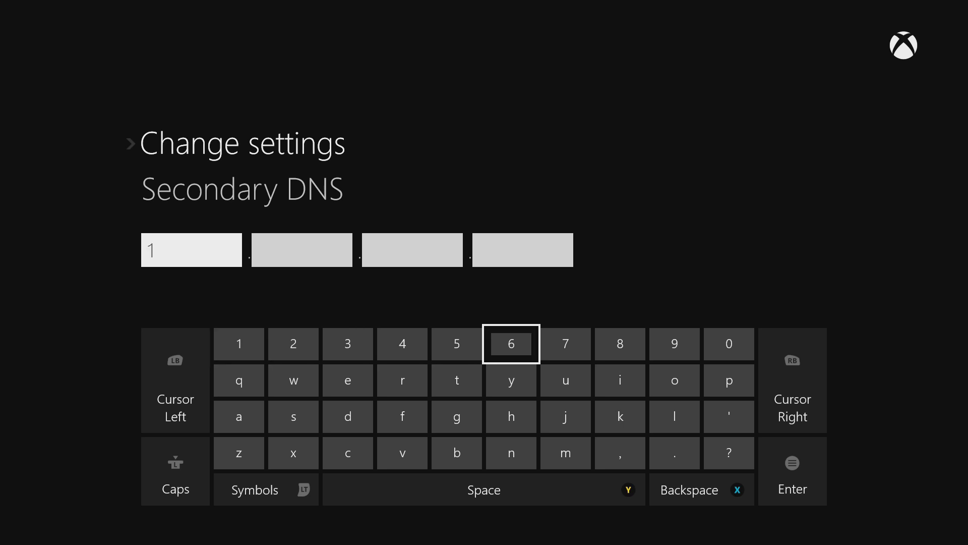
text(6)
key(Left)
key(Left)
key(Left)
key(Left)
text(2)
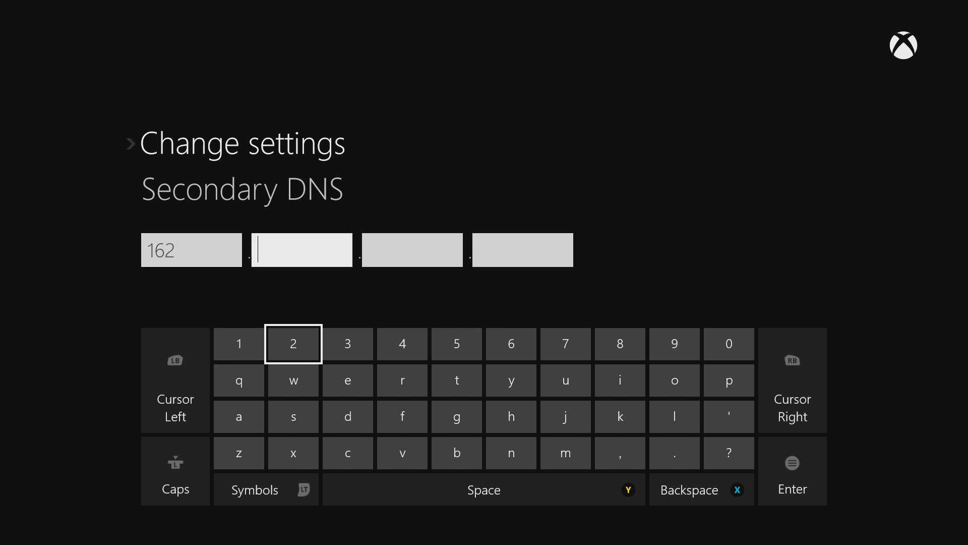
Enter 243 as the second part of the secondary DNS address
text(.2)
key(Right)
key(Right)
text(4)
key(Left)
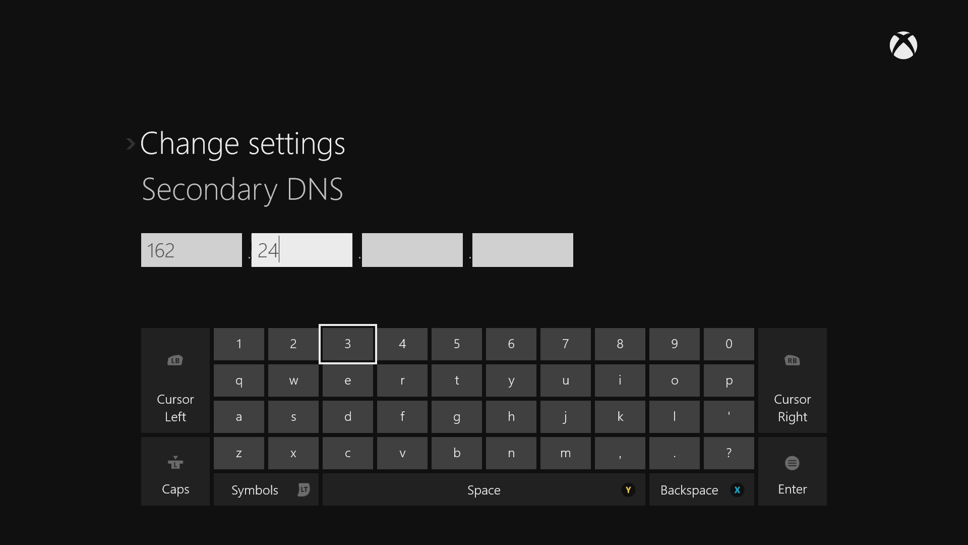
text(3)
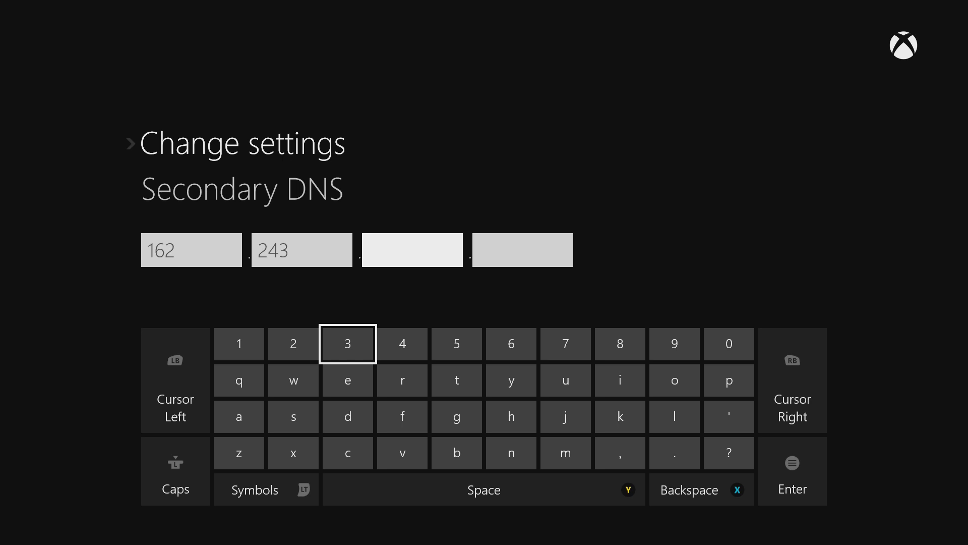
Enter 65 as the third part of the secondary DNS address
key(Right)
key(Right)
key(Right)
text(6)
key(Left)
text(5)
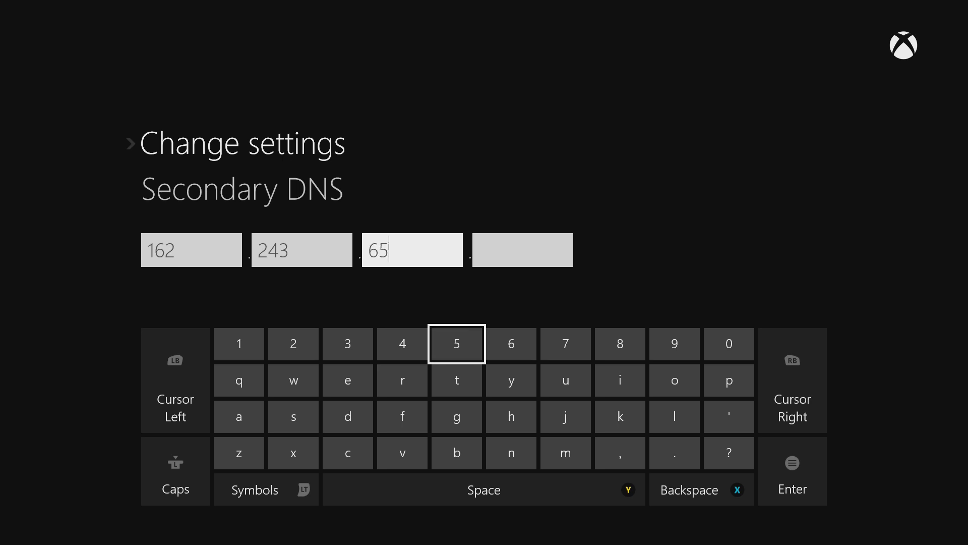
Enter 31 as the last part of the secondary DNS and confirm the address 162.243.65.31
key(Left)
key(Left)
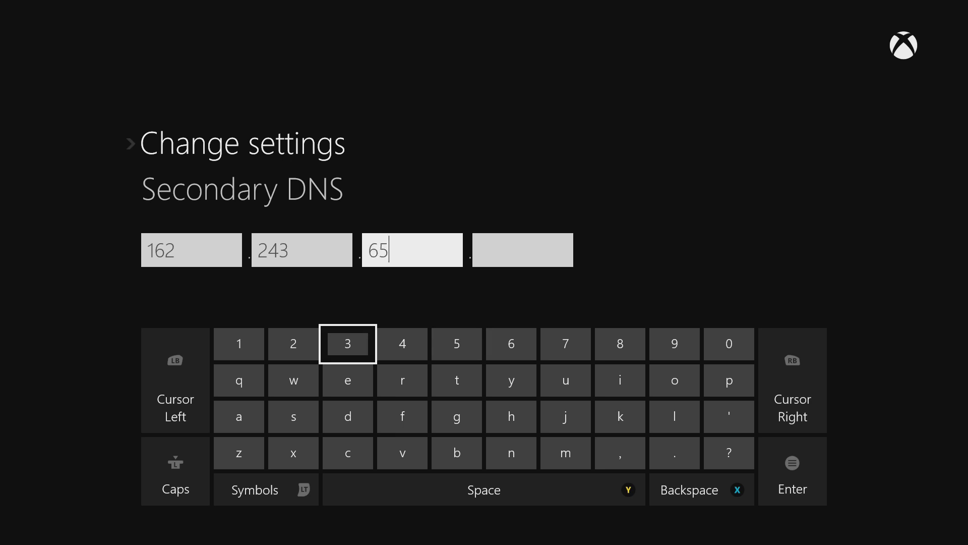
text(3)
key(Left)
key(Left)
text(1)
key(Right)
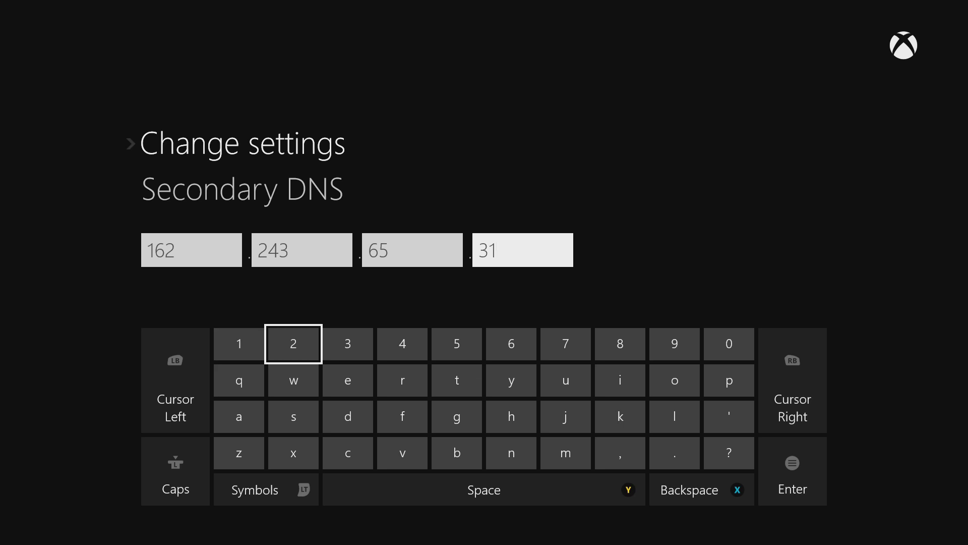
key(Return)
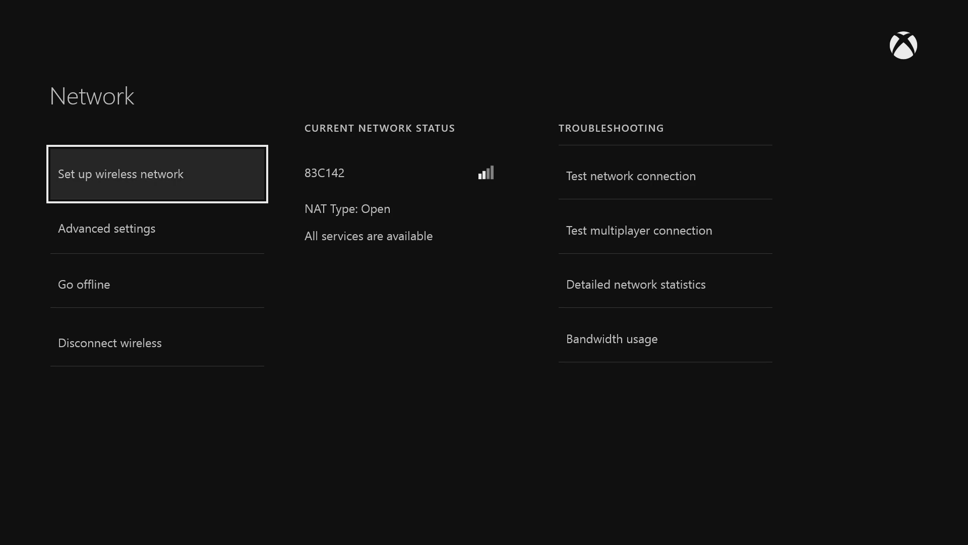
Leave the network settings for the home screen and relaunch Netflix
key(Escape)
key(Escape)
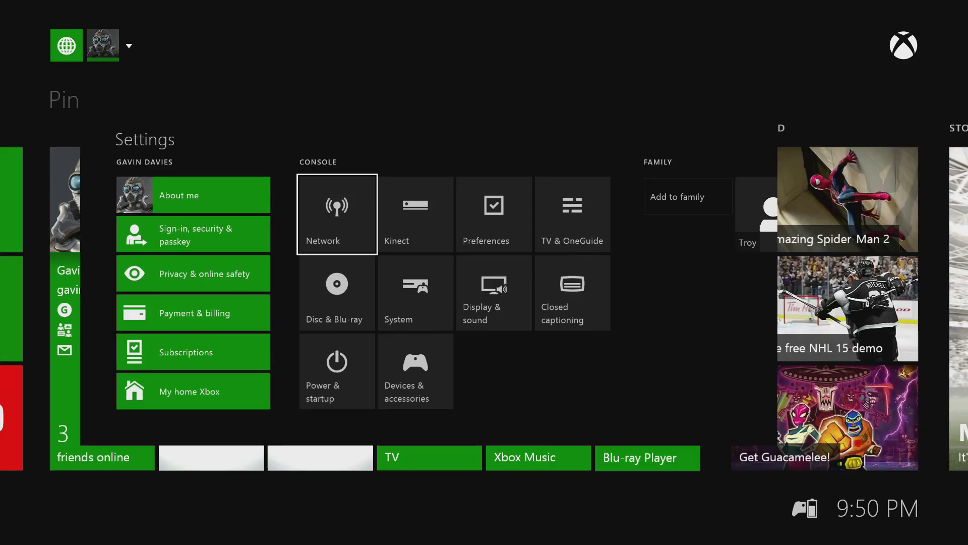
key(Down)
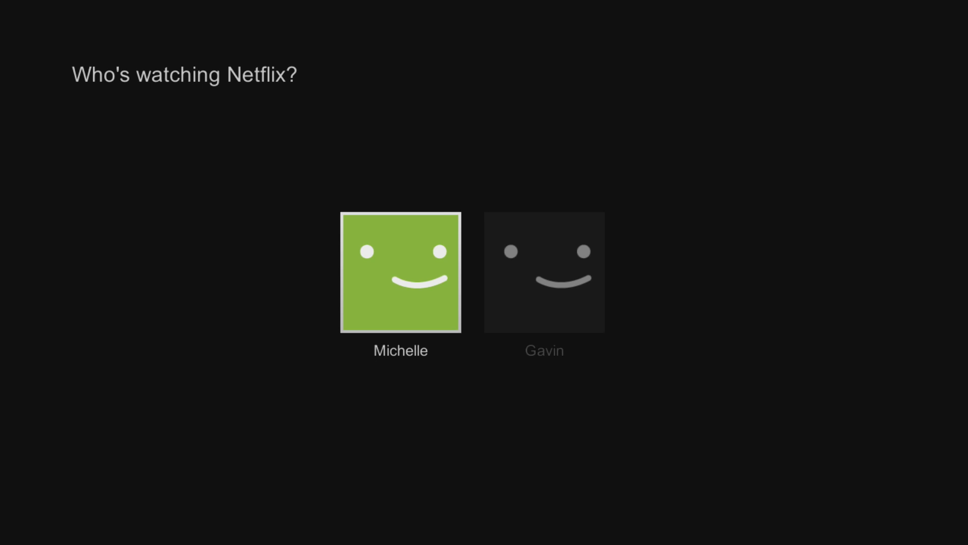
Open Netflix with the second profile and look over its menu and the recently watched and popular rows
click(544, 272)
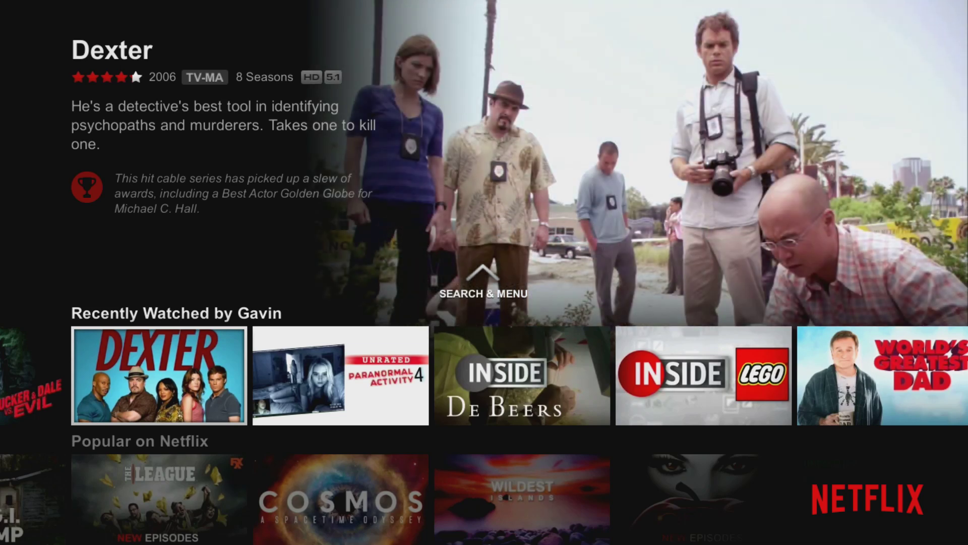
key(Up)
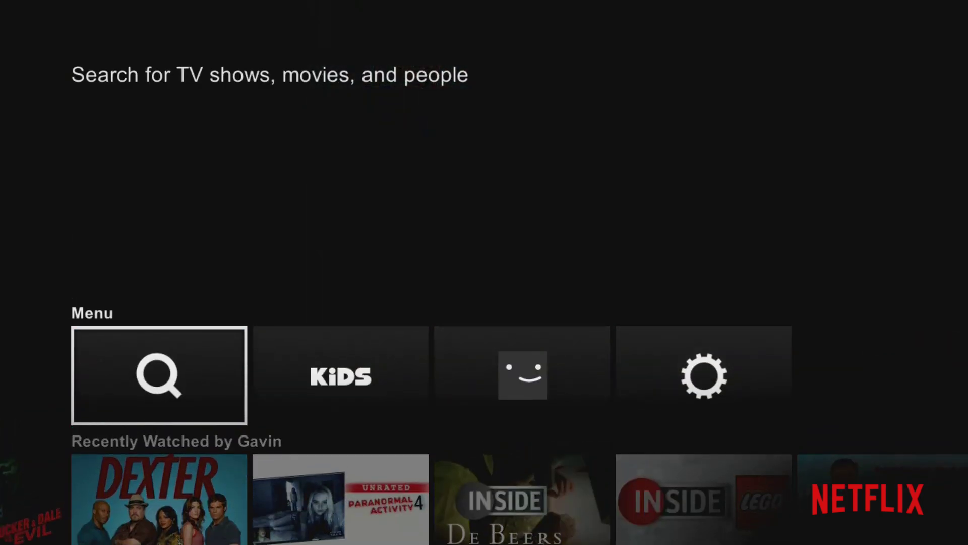
key(Down)
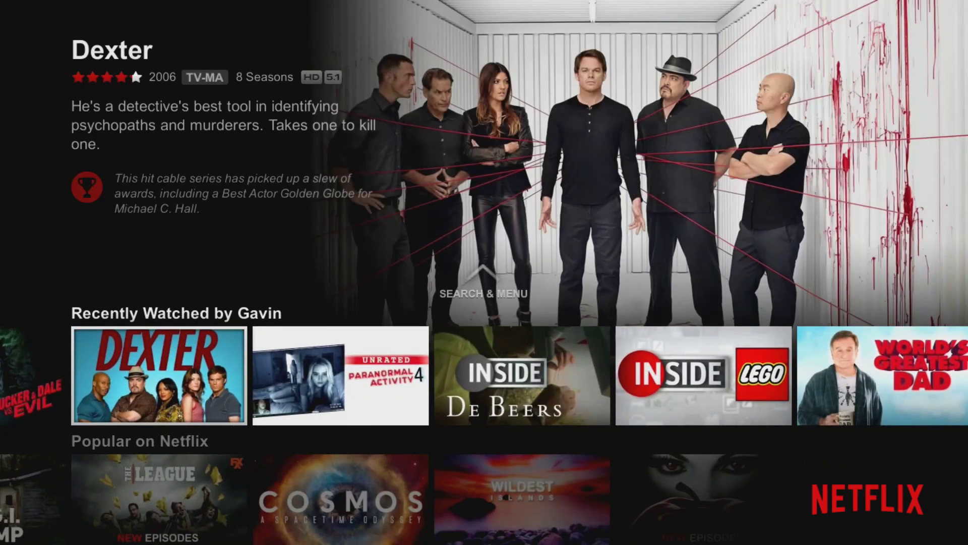
key(Down)
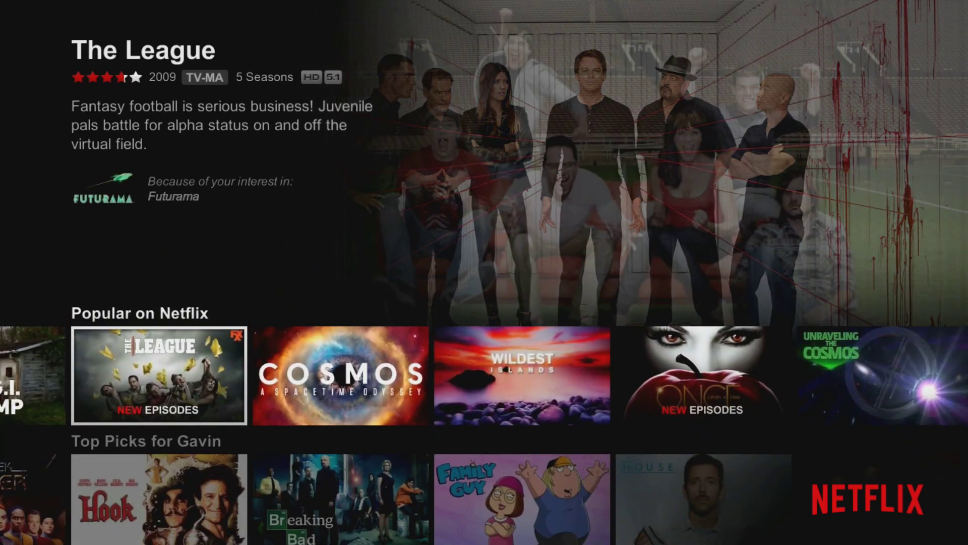
key(Up)
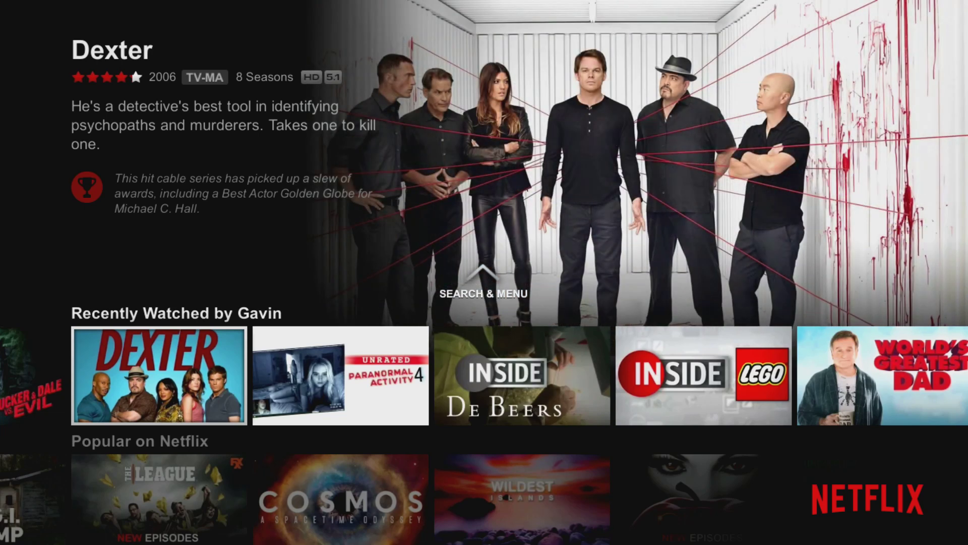
Return to the Xbox home screen and quit the running Netflix app
key(super)
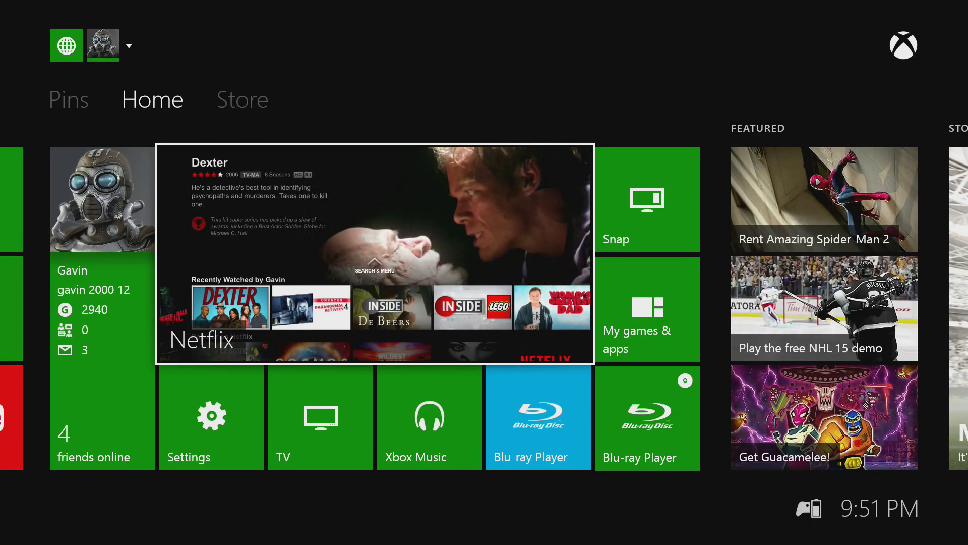
key(Menu)
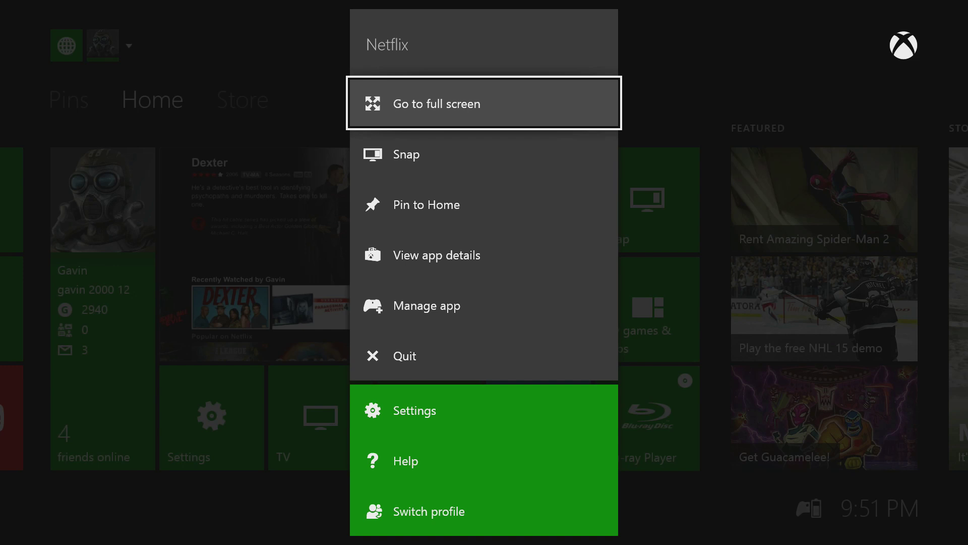
key(Down)
key(Down)
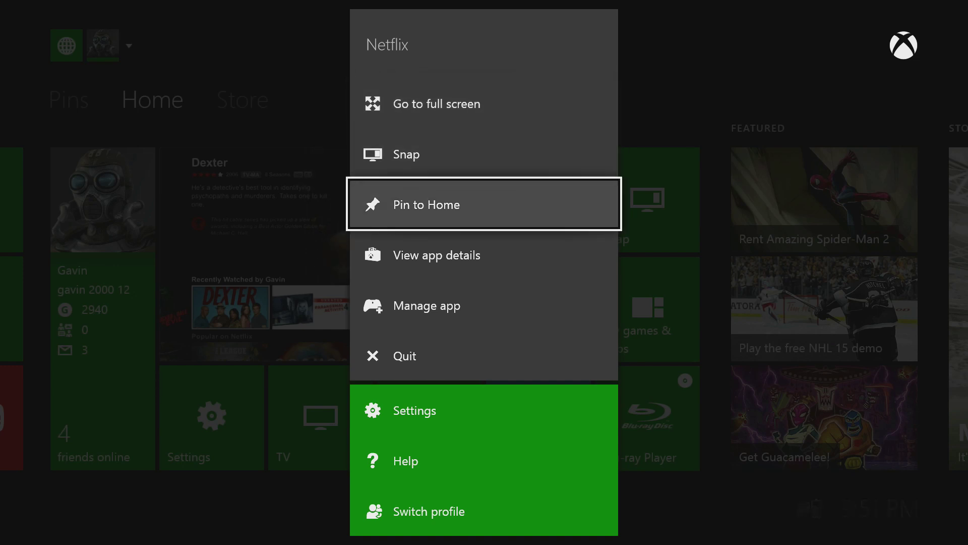
key(Down)
key(Down)
key(Down)
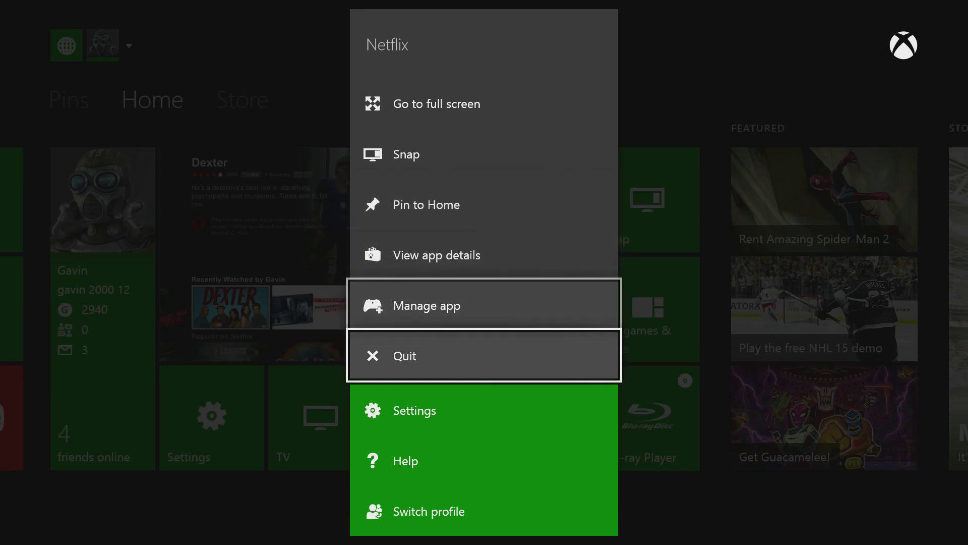
key(Return)
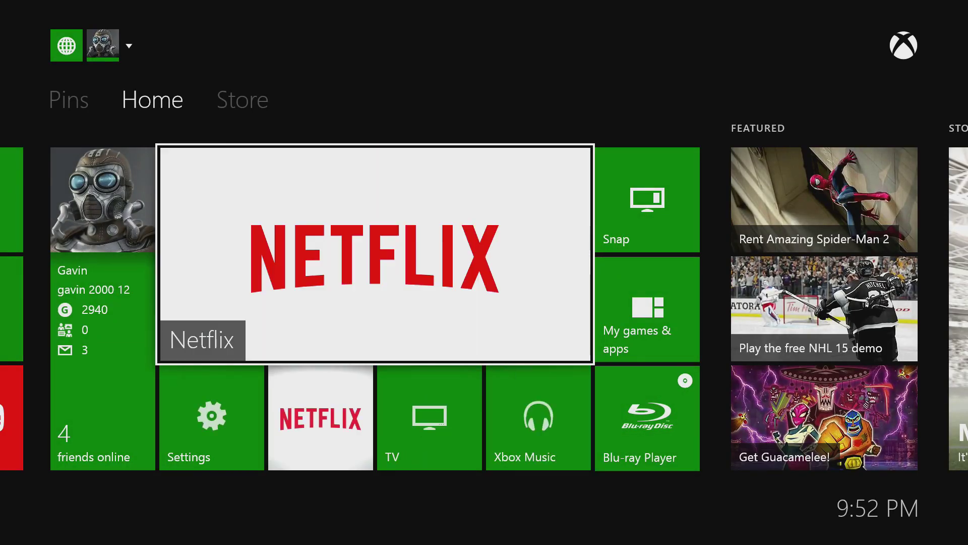
Set the wireless network's DNS settings back to Automatic in the console's advanced network settings
key(Return)
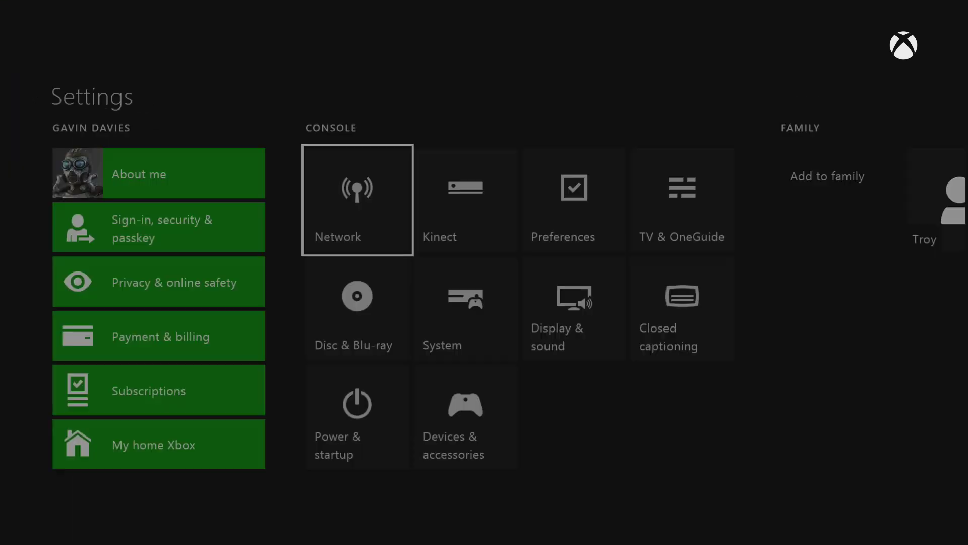
key(Return)
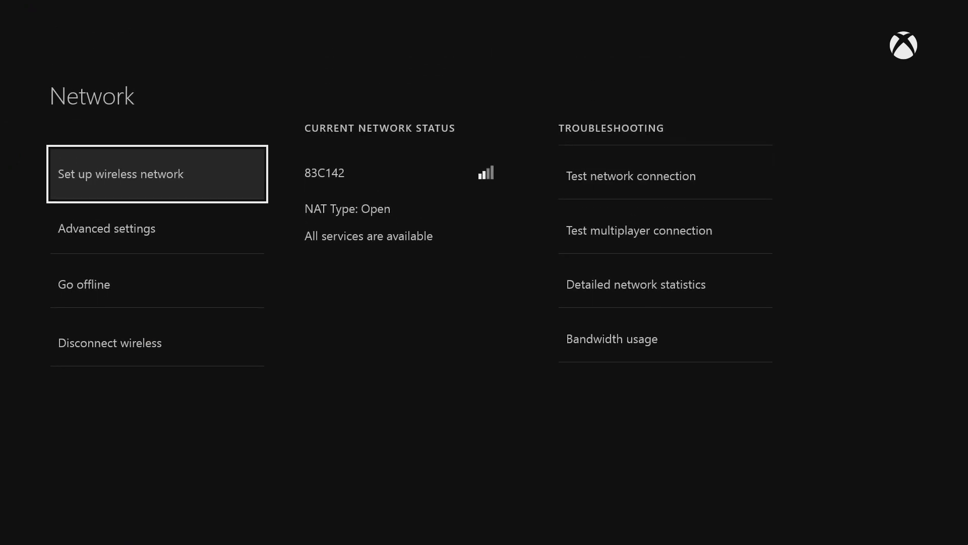
key(Down)
key(Return)
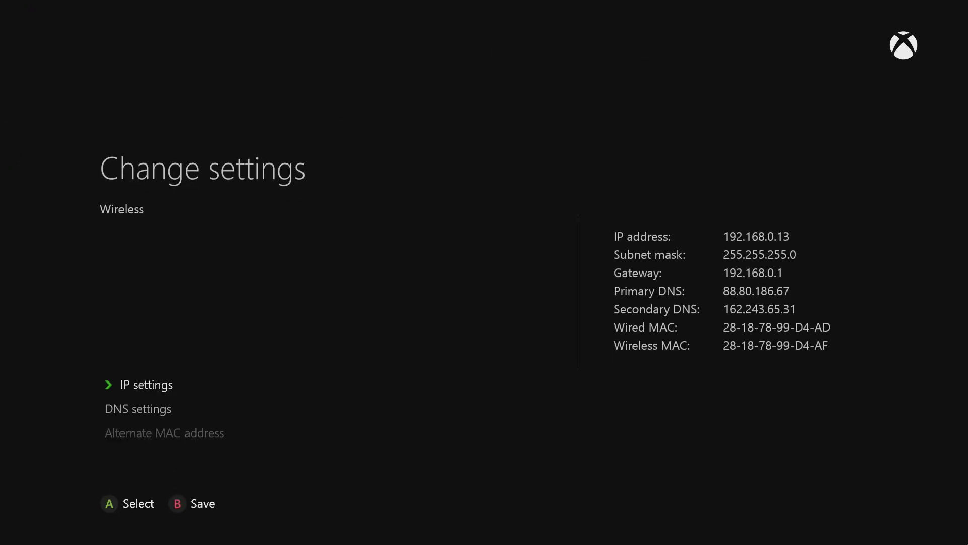
key(Down)
key(Return)
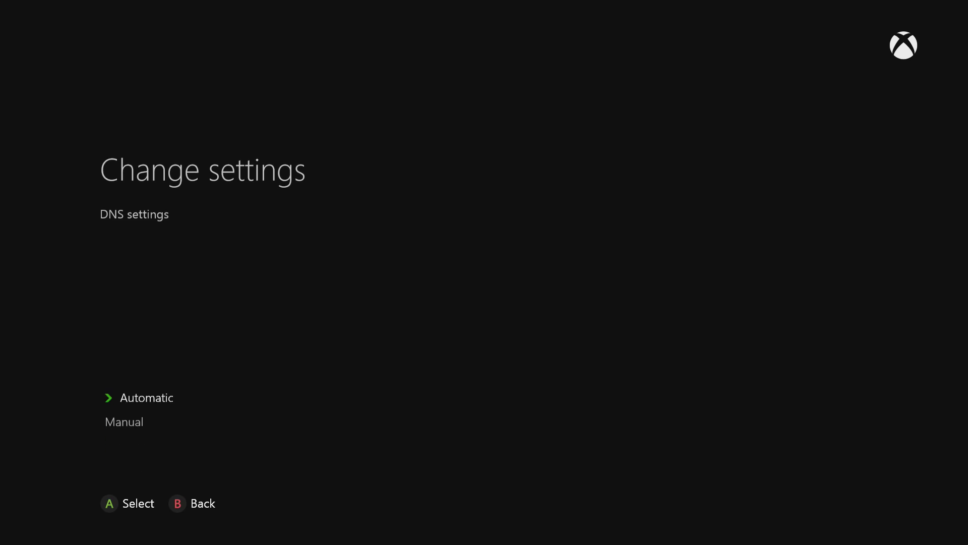
key(Down)
key(Up)
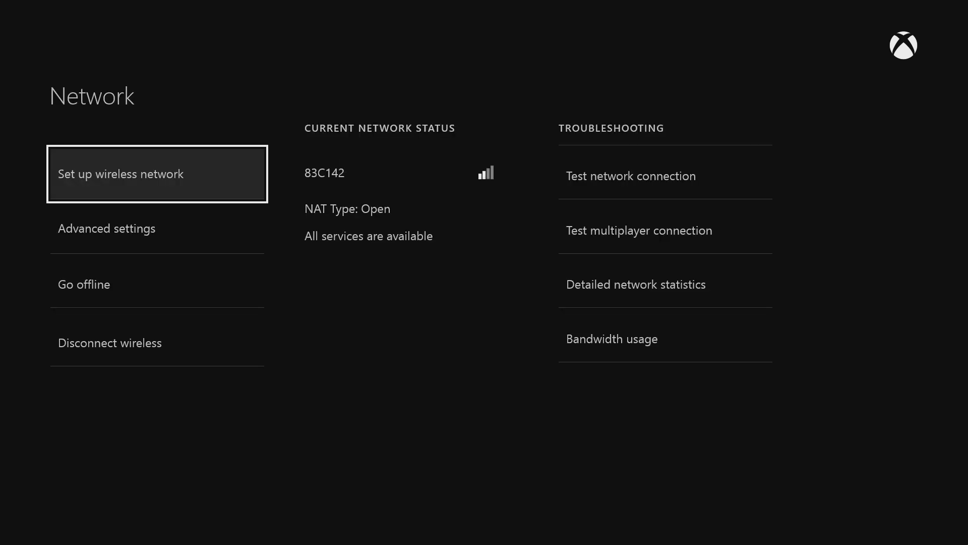
Exit the network settings to the home screen and launch Netflix again with automatic DNS
key(Escape)
key(Escape)
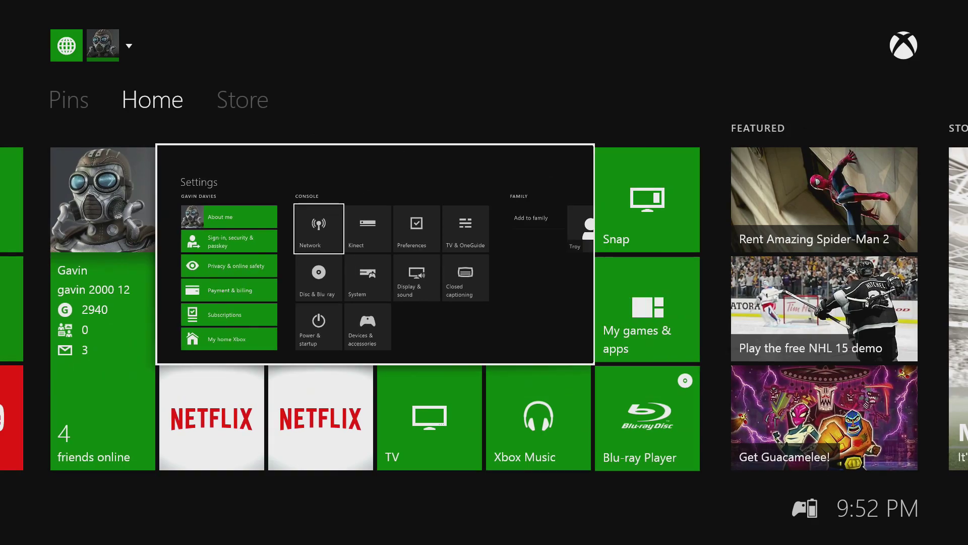
key(Down)
key(Return)
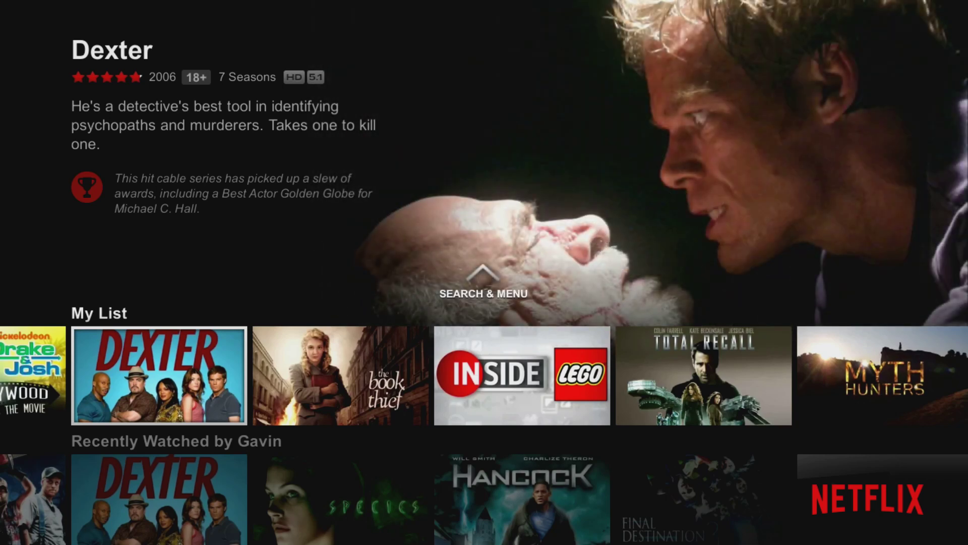
Examine the Netflix menu and the My List, recently watched and popular rows under automatic DNS
key(Up)
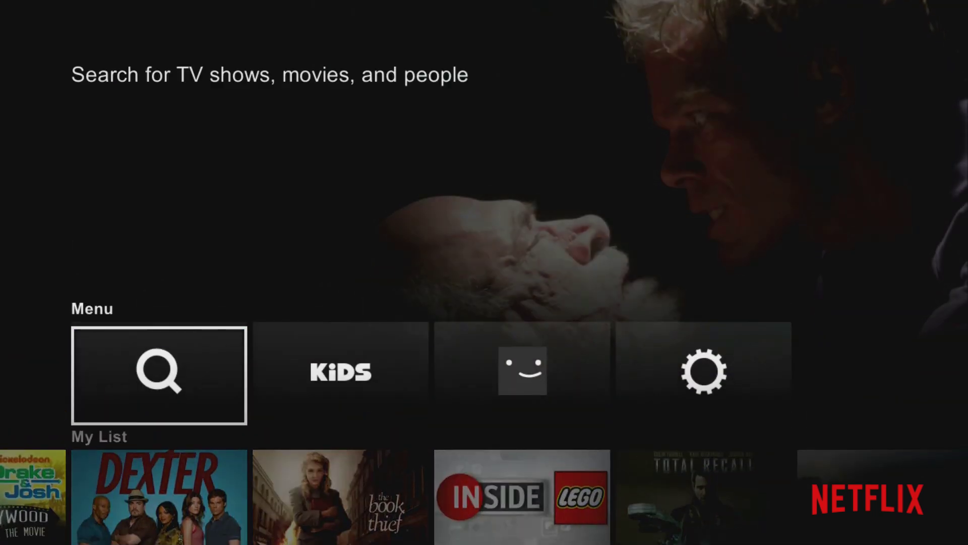
key(Down)
key(Down)
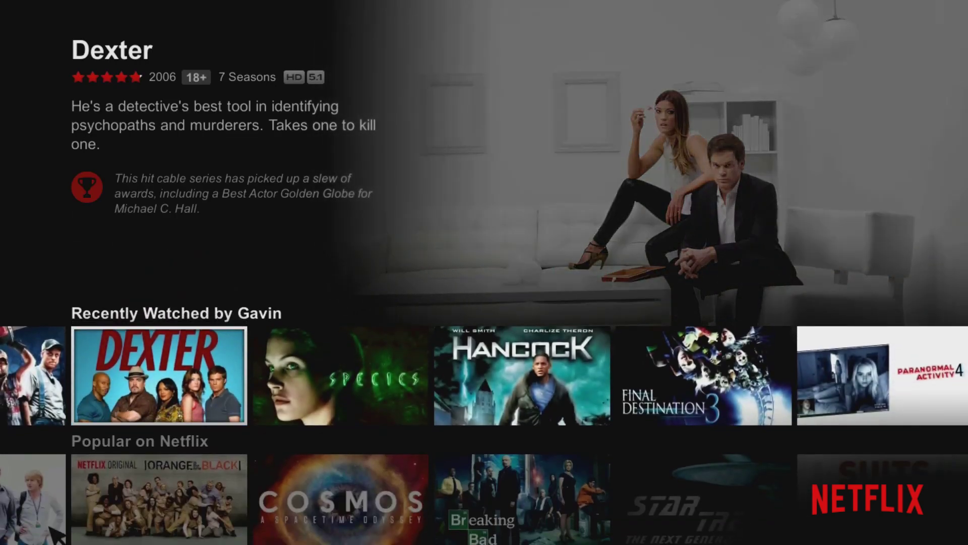
key(Down)
key(Up)
key(Up)
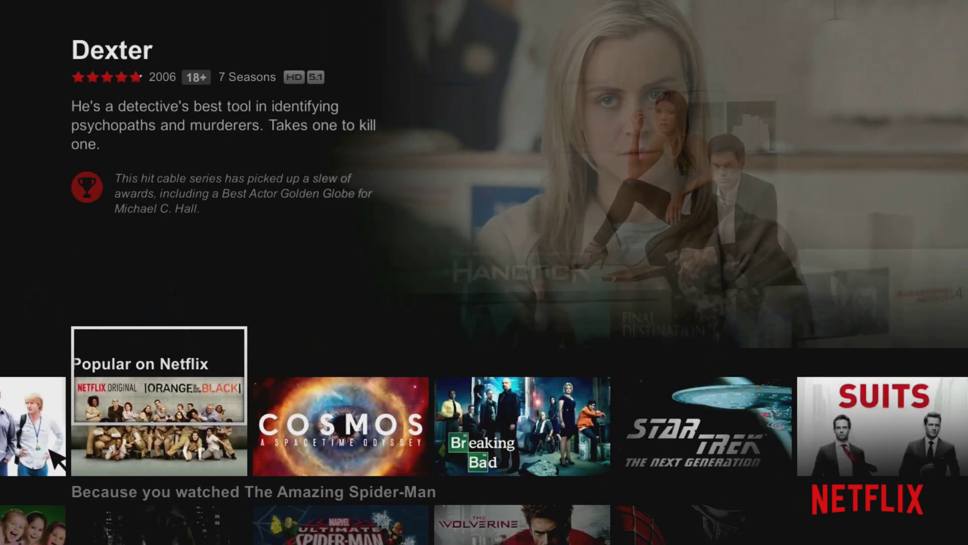